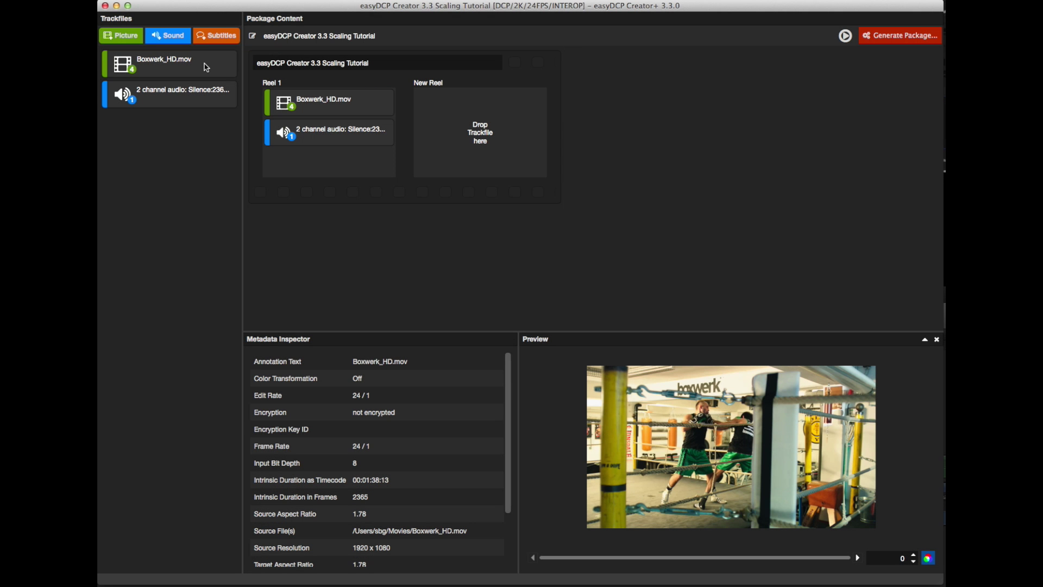
Letterbox the Boxwerk_HD.mov picture track to Scope (2.39:1), then dismiss its options menu.
{"action": "right_click", "coordinate": [205, 66]}
{"action": "mouse_move", "coordinate": [233, 159]}
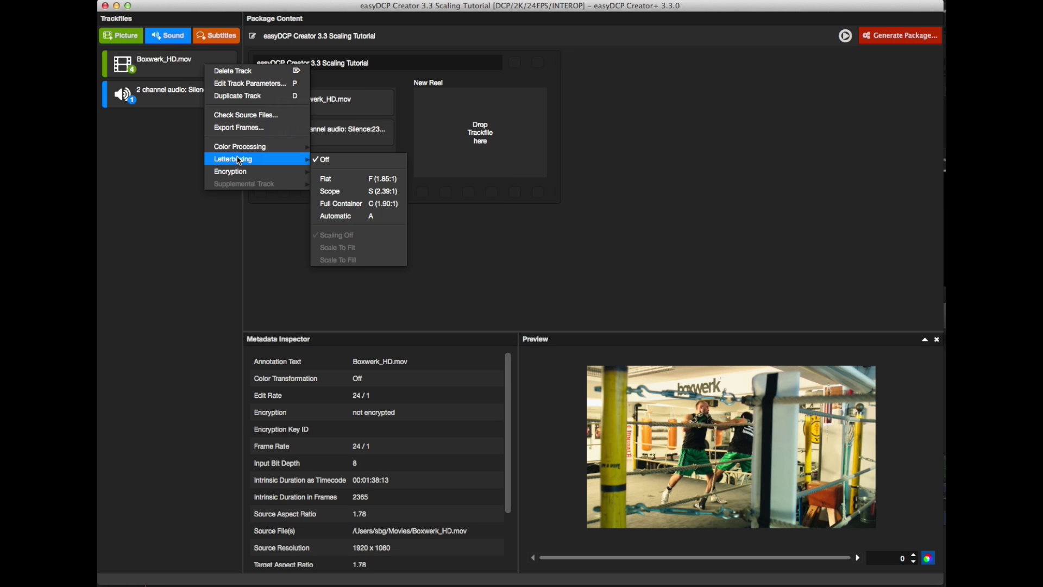
{"action": "left_click", "coordinate": [348, 192]}
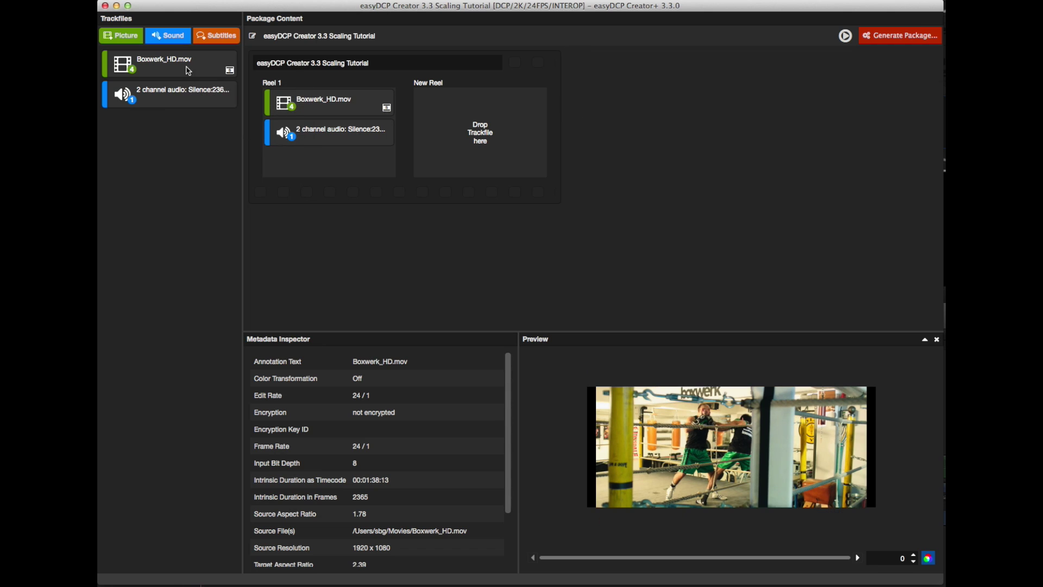
{"action": "right_click", "coordinate": [186, 71]}
{"action": "left_click", "coordinate": [333, 246]}
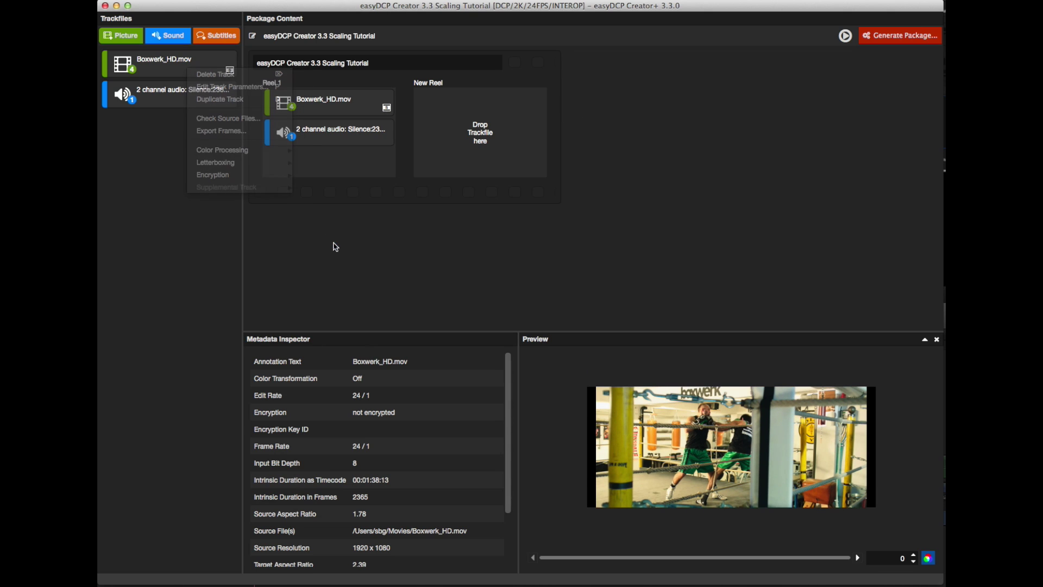
Remove the Boxwerk_HD.mov track and re-add Boxwerk_HD.mov from Movies as a picture trackfile.
{"action": "right_click", "coordinate": [199, 65]}
{"action": "mouse_move", "coordinate": [216, 162]}
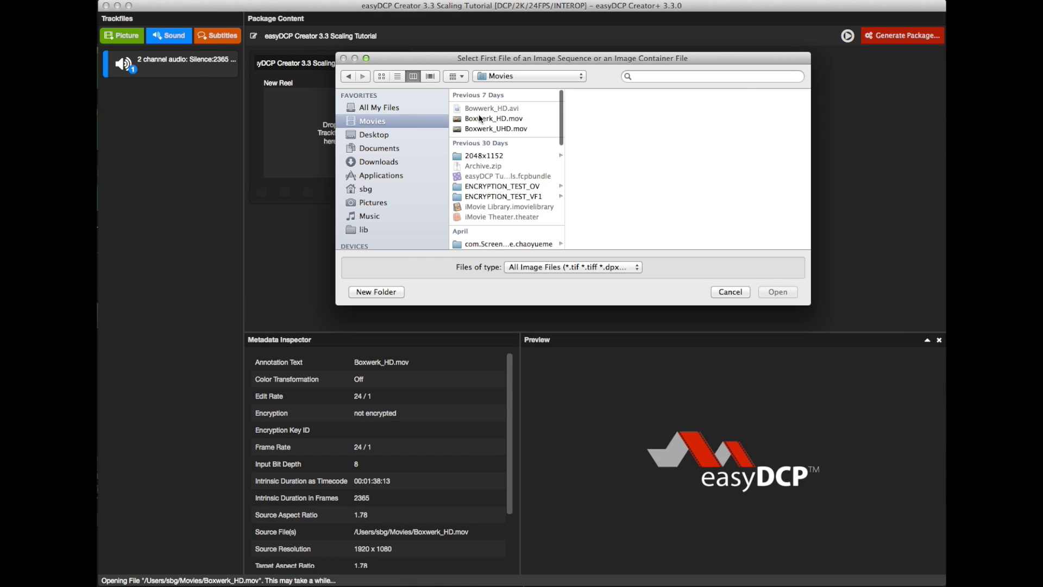
{"action": "double_click", "coordinate": [489, 118]}
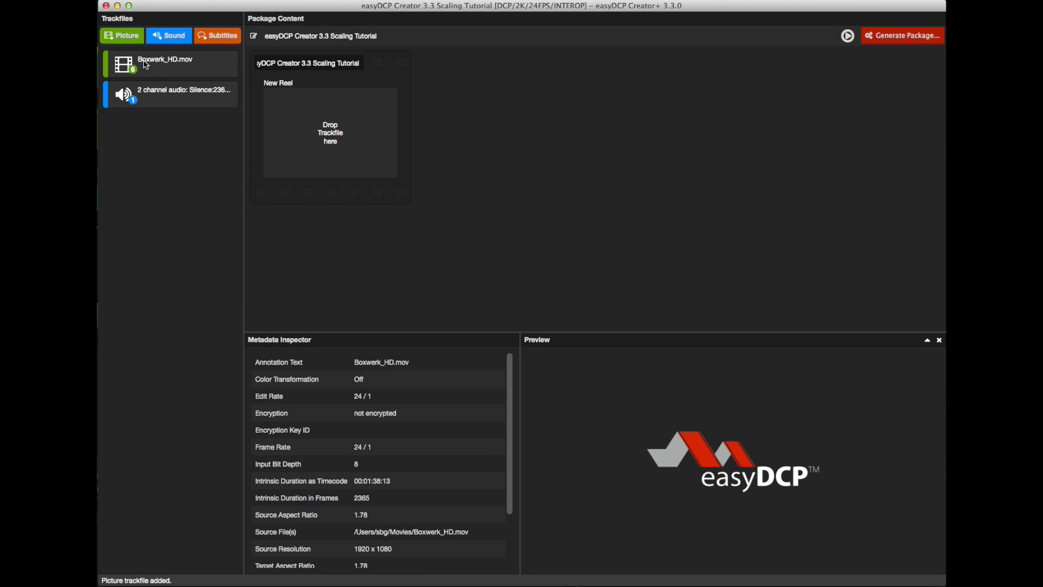
Select the re-added Boxwerk_HD.mov trackfile to show its 1920 x 1080 metadata and preview.
{"action": "left_click", "coordinate": [144, 65]}
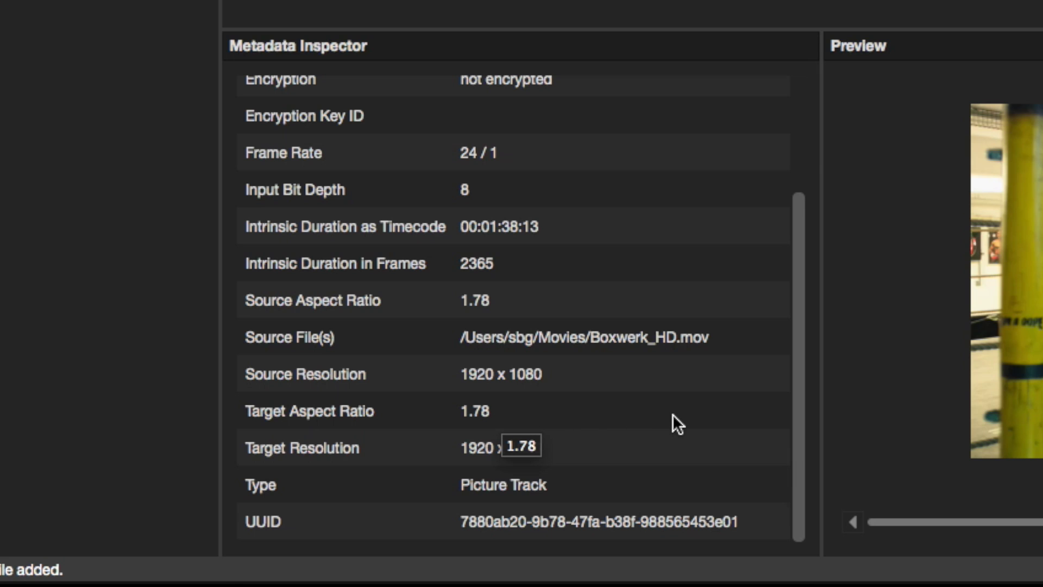
{"action": "scroll", "coordinate": [672, 413], "scroll_direction": "up", "scroll_amount": 2}
{"action": "scroll", "coordinate": [671, 412], "scroll_direction": "up", "scroll_amount": 2}
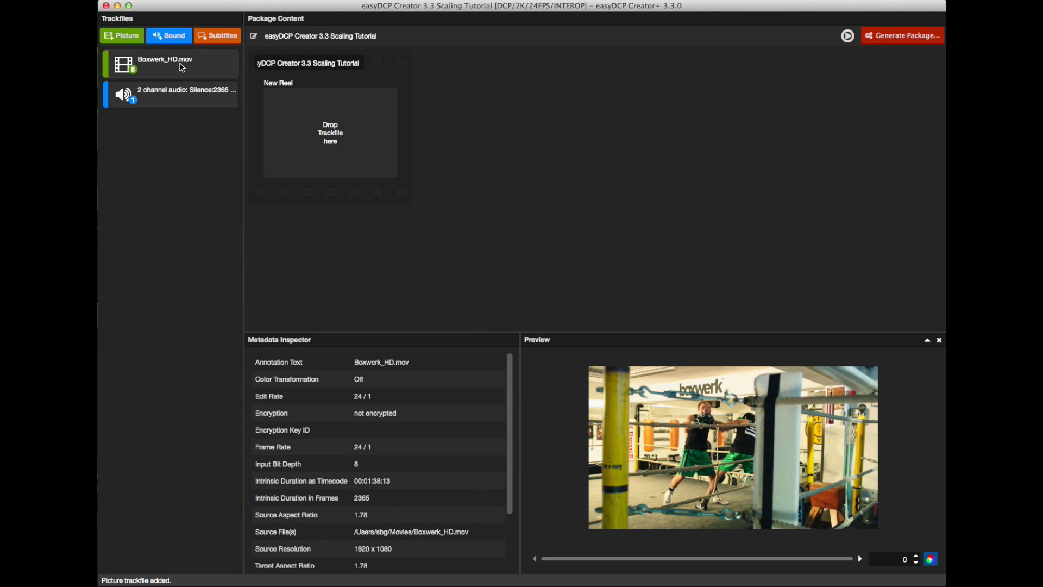
Letterbox Boxwerk_HD.mov to Flat (1998 x 1080), then switch it to Scope (2.39:1).
{"action": "right_click", "coordinate": [181, 66]}
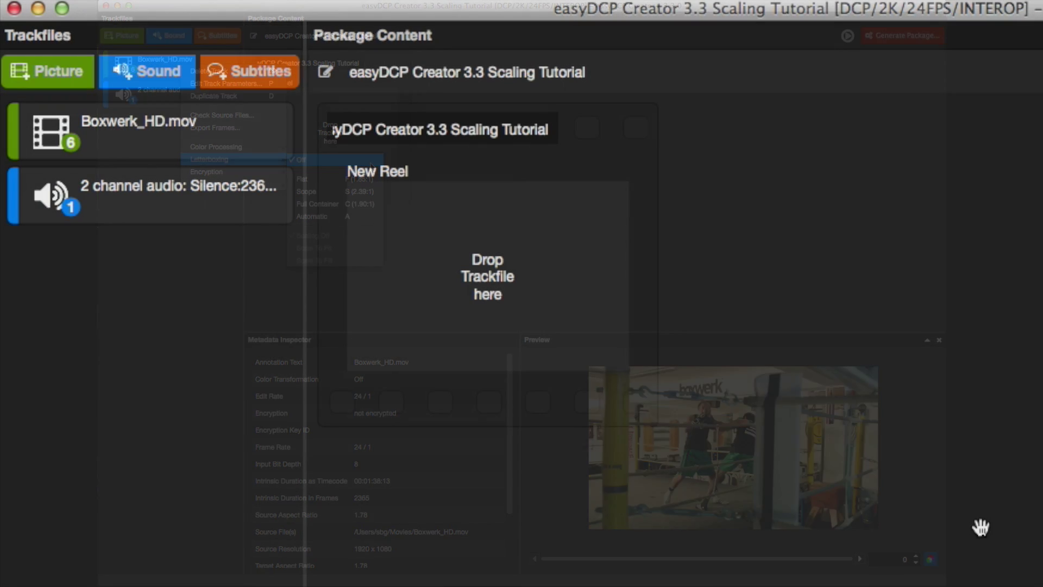
{"action": "right_click", "coordinate": [236, 143]}
{"action": "mouse_move", "coordinate": [298, 344]}
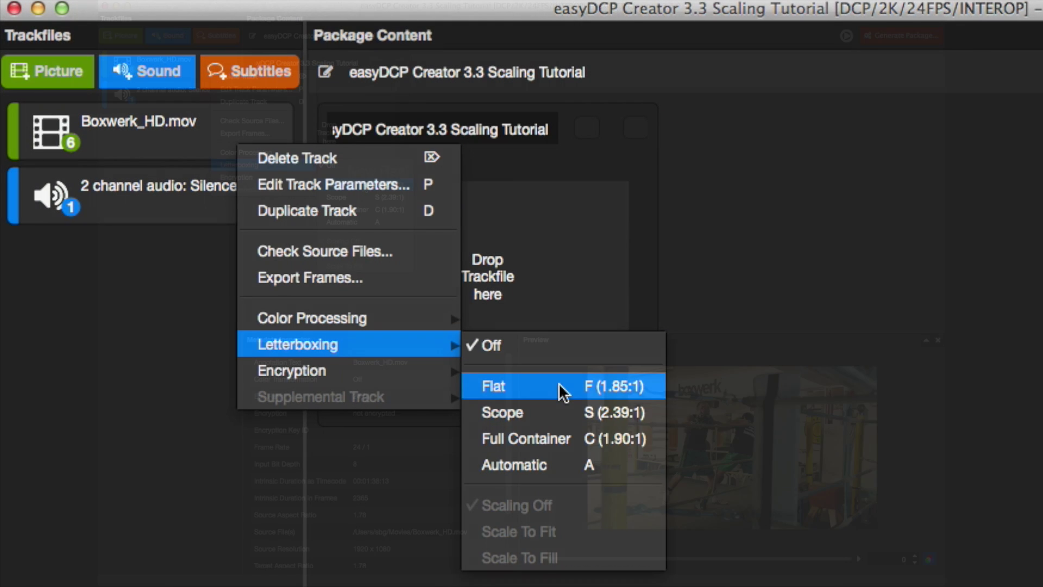
{"action": "left_click", "coordinate": [559, 382]}
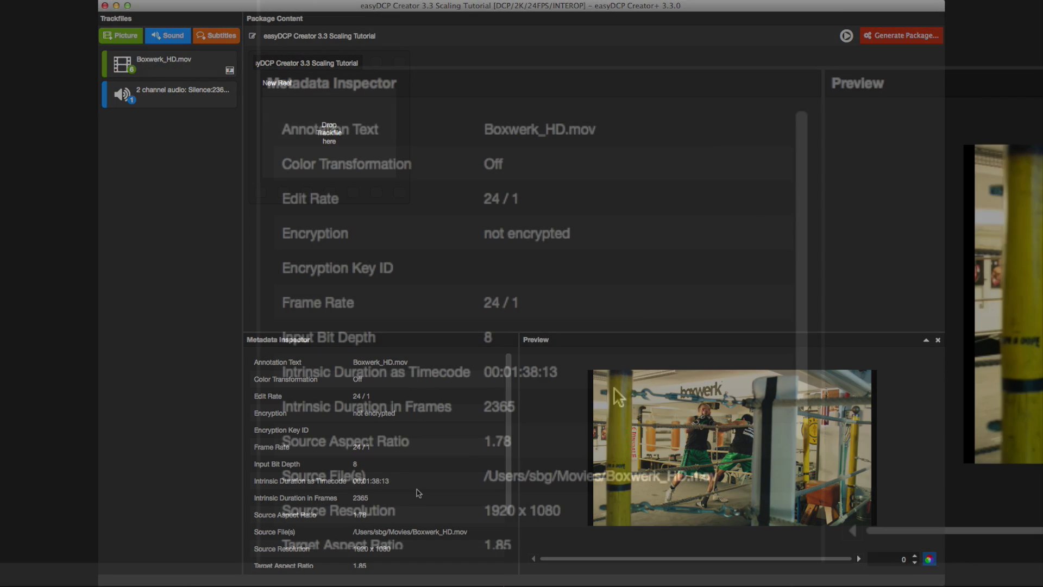
{"action": "scroll", "coordinate": [359, 505], "scroll_direction": "down", "scroll_amount": 3}
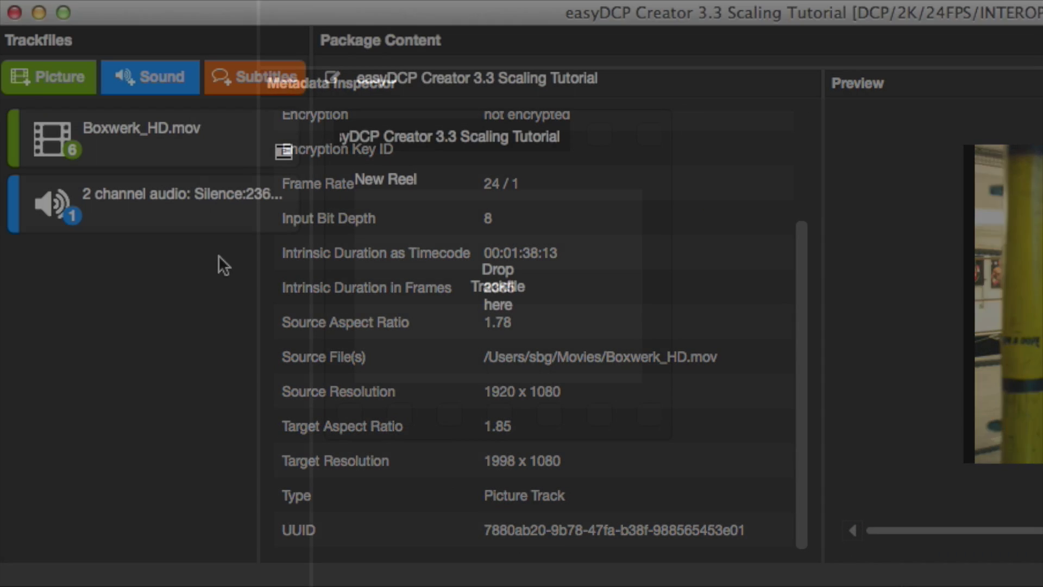
{"action": "right_click", "coordinate": [175, 120]}
{"action": "mouse_move", "coordinate": [239, 328]}
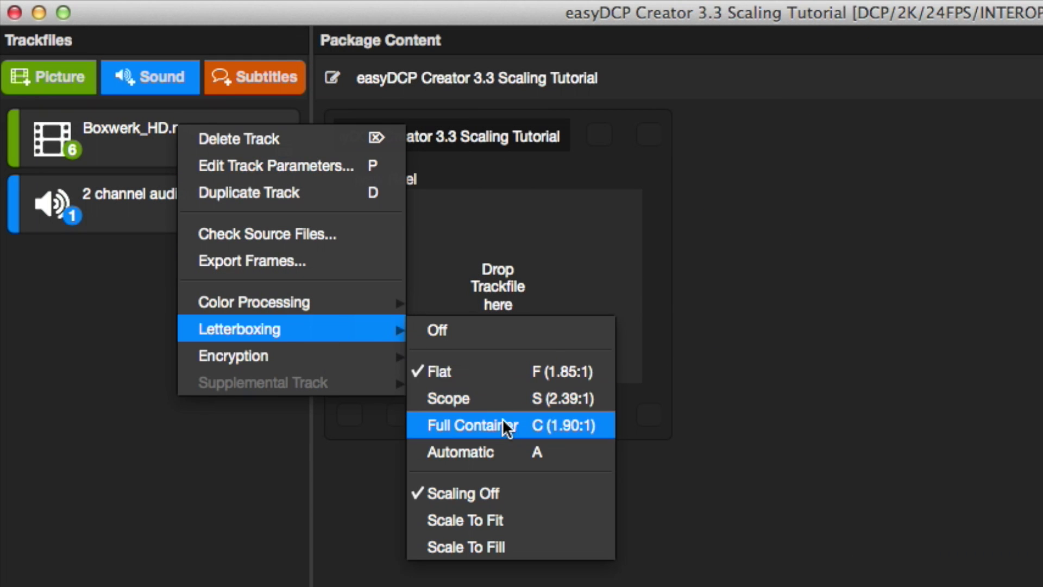
{"action": "left_click", "coordinate": [498, 398]}
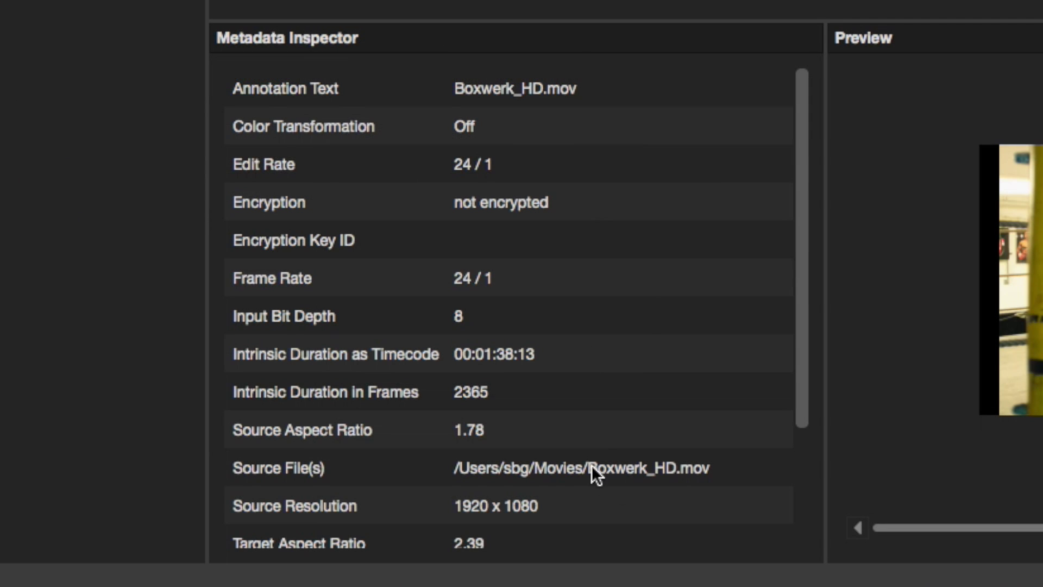
{"action": "scroll", "coordinate": [592, 461], "scroll_direction": "down", "scroll_amount": 3}
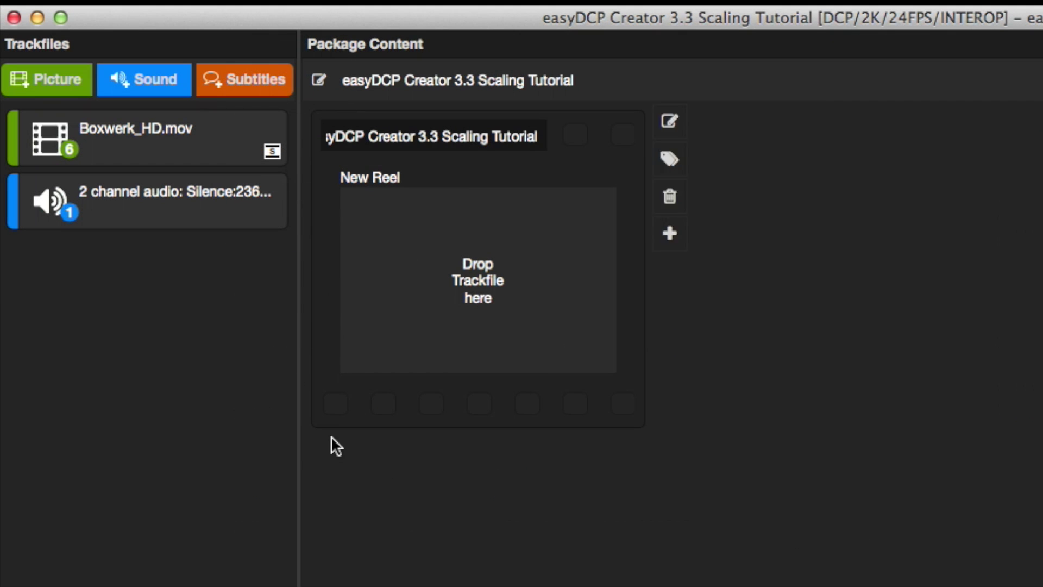
Set scaling on the Scope-letterboxed Boxwerk_HD.mov track to Scale To Fit.
{"action": "right_click", "coordinate": [194, 128]}
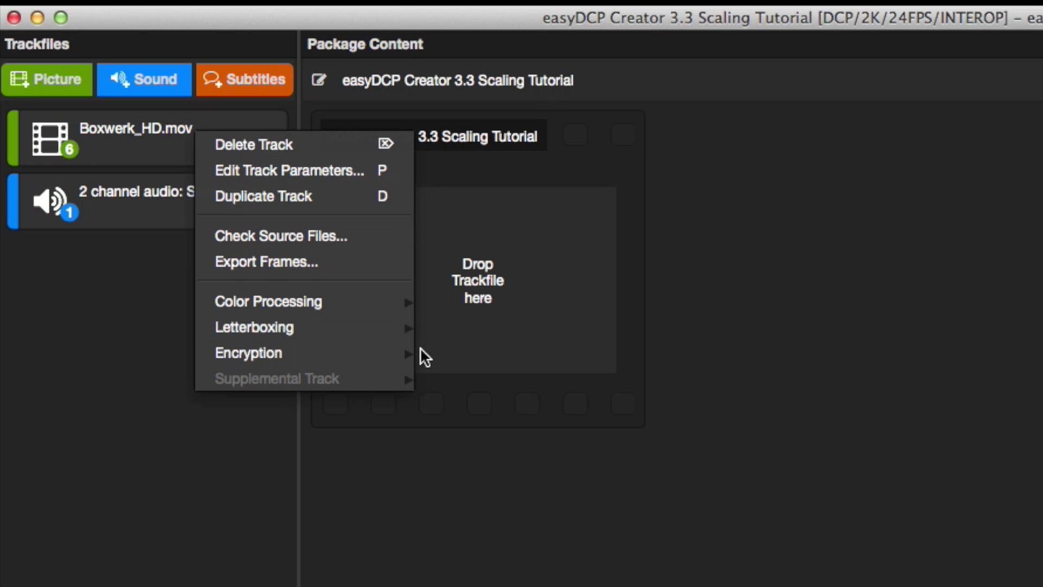
{"action": "mouse_move", "coordinate": [255, 327]}
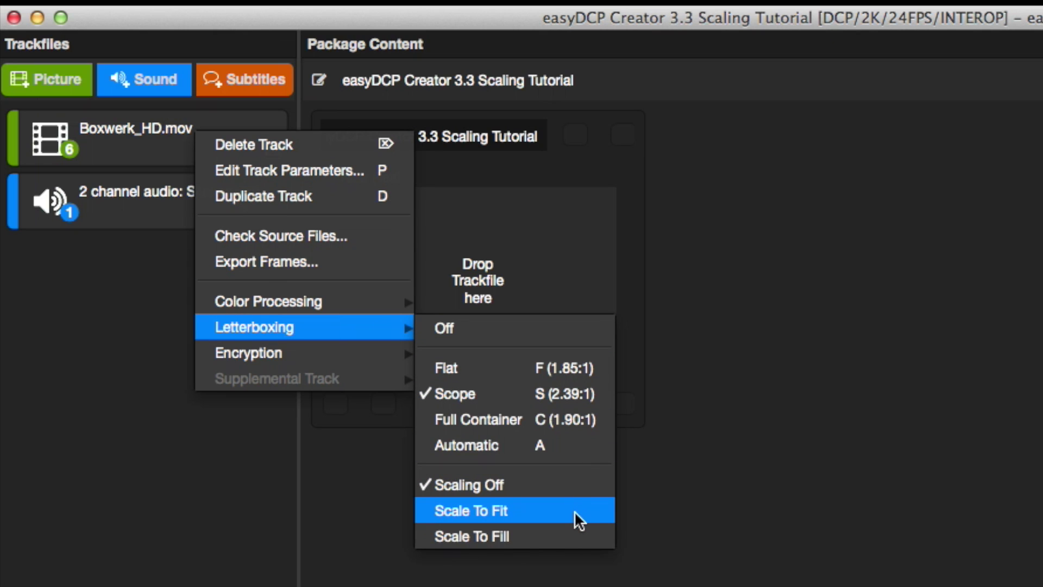
{"action": "left_click", "coordinate": [575, 511]}
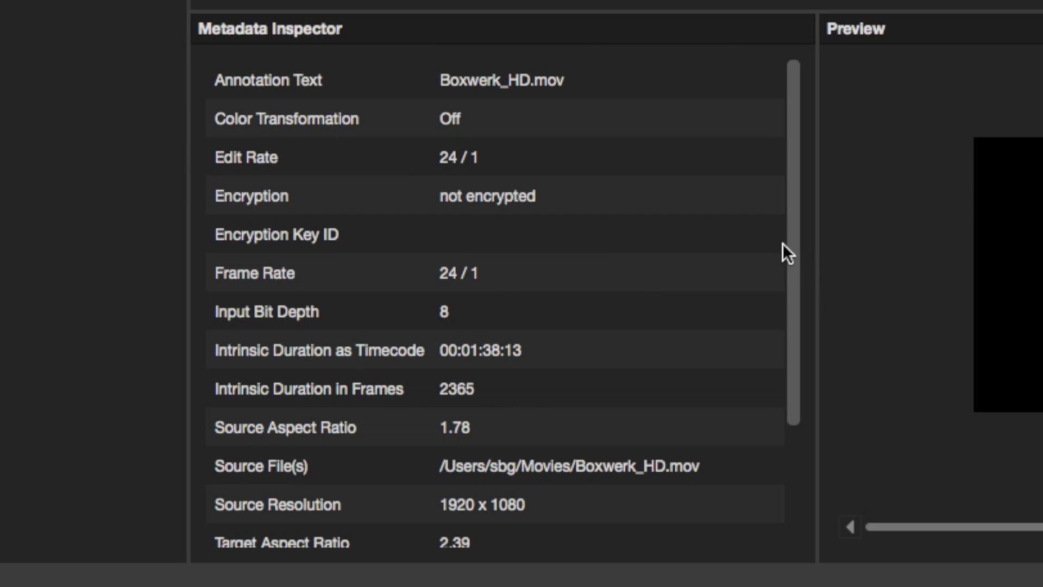
{"action": "scroll", "coordinate": [758, 236], "scroll_direction": "down", "scroll_amount": 4}
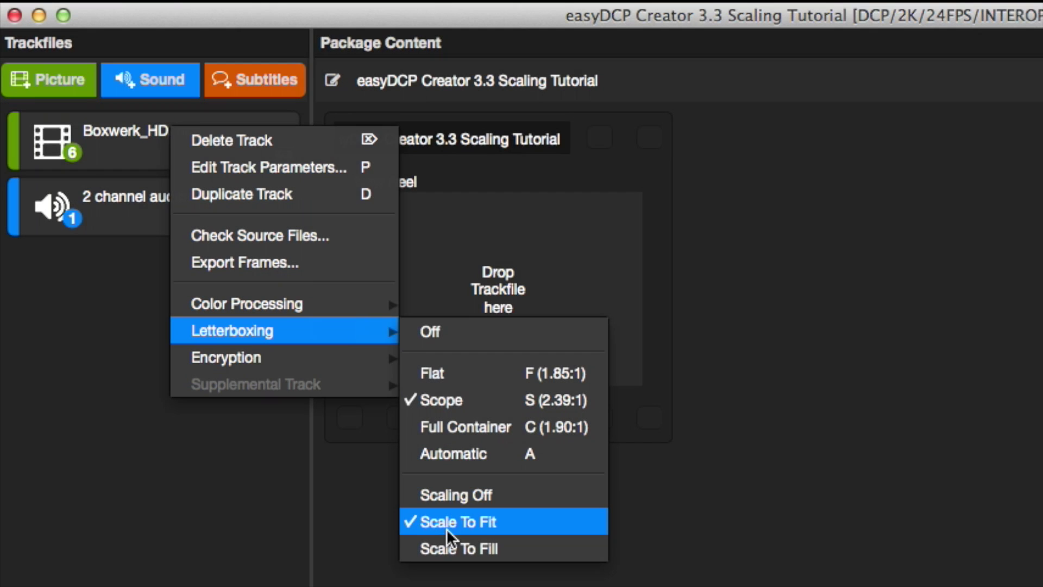
Confirm Scale To Fit so the target shows 2048 x 858 at 2.39.
{"action": "left_click", "coordinate": [584, 548]}
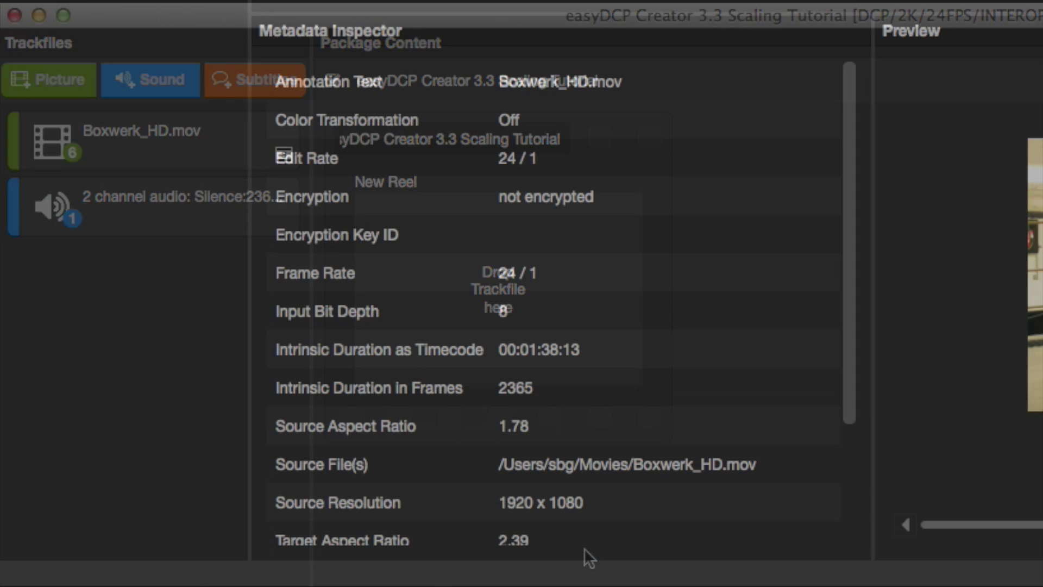
{"action": "scroll", "coordinate": [542, 216], "scroll_direction": "down", "scroll_amount": 4}
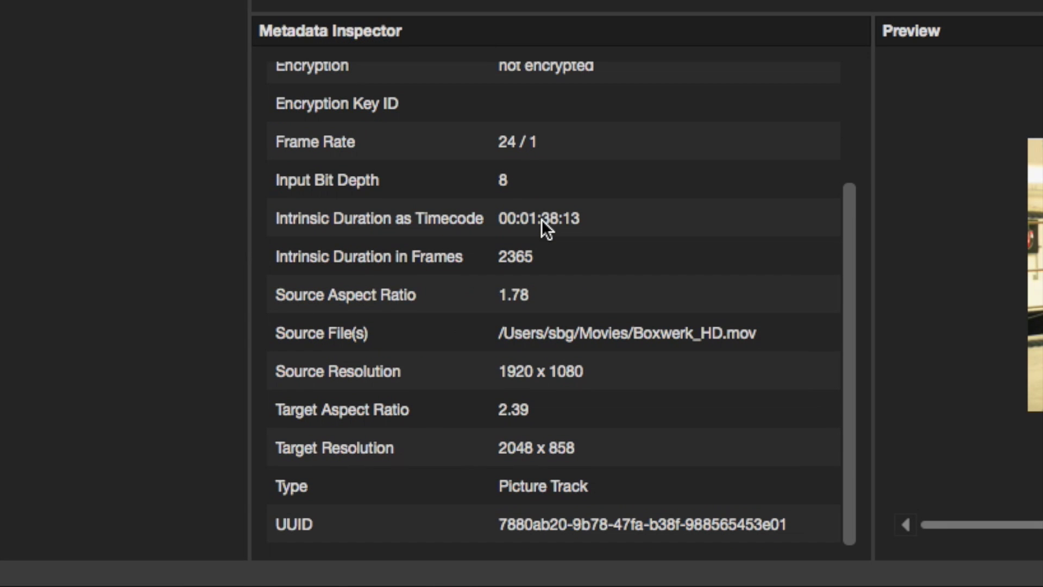